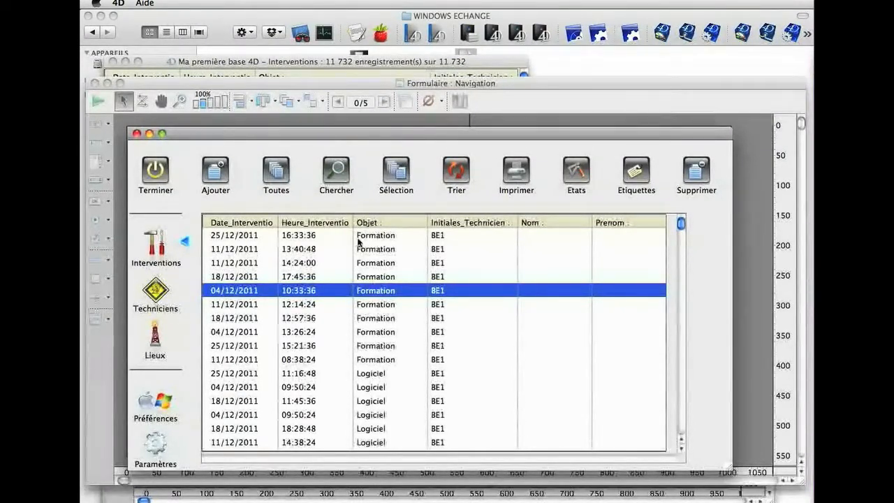
Bring the Interventions records window to the front and reposition it together with the list of tables.
left_click(252, 63)
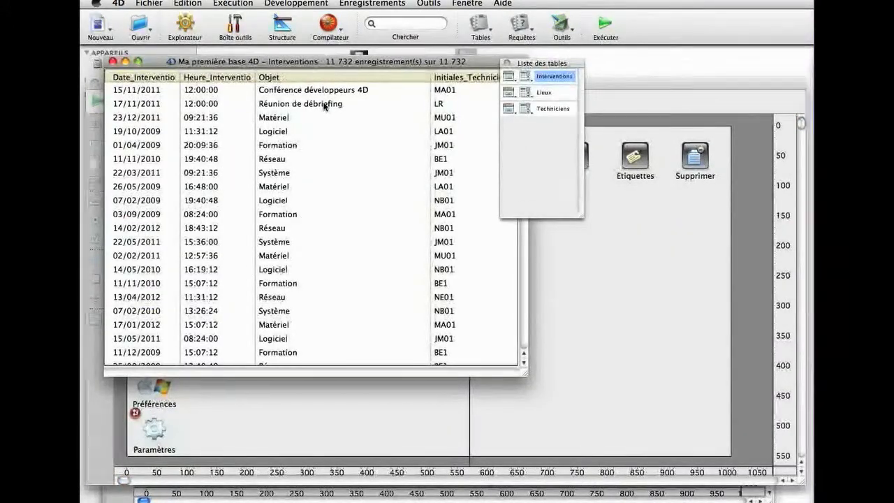
left_click_drag(342, 63, 354, 99)
left_click_drag(529, 66, 588, 101)
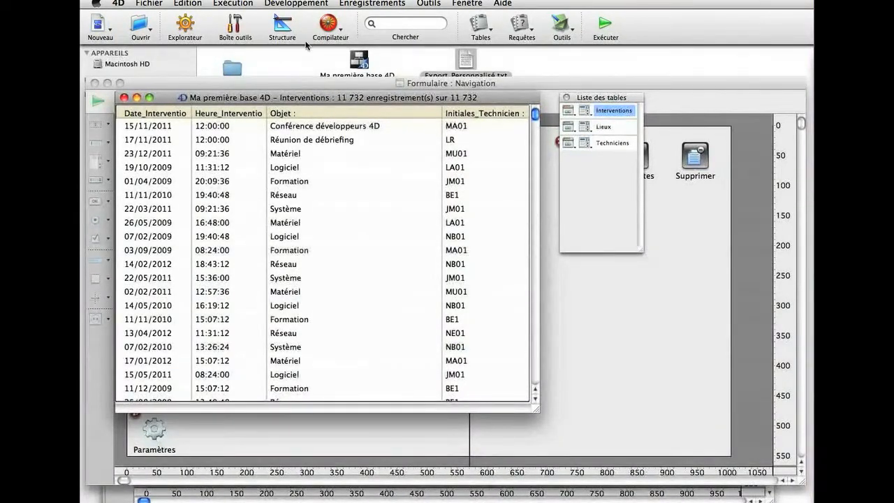
Search the Interventions table by formula, using Mois de([Interventions]Date_Intervention)=12 to select the December records.
left_click(372, 4)
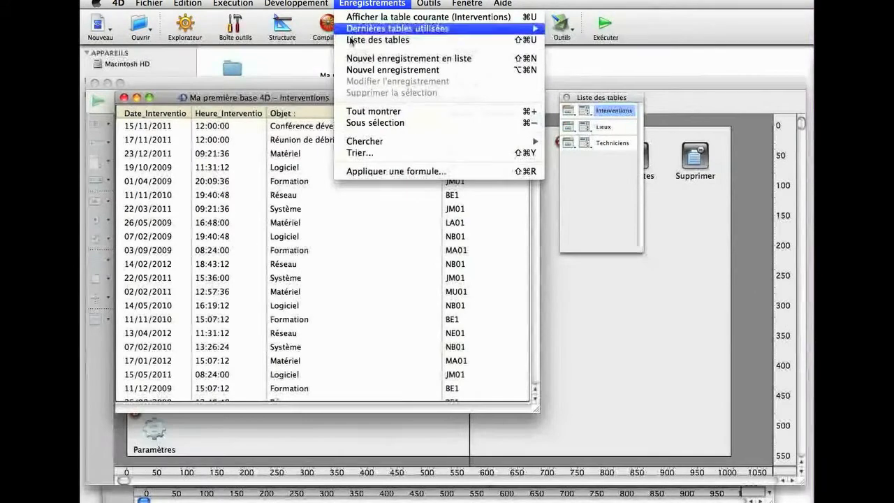
mouse_move(367, 142)
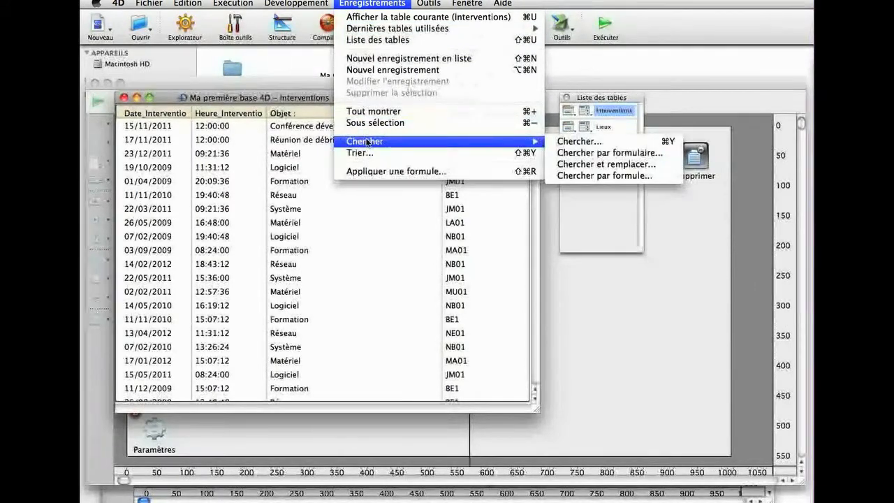
left_click(602, 176)
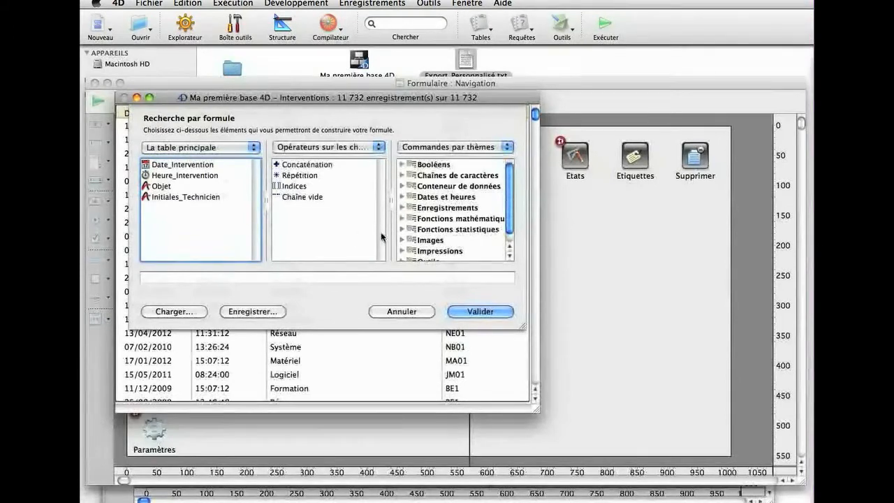
left_click(402, 198)
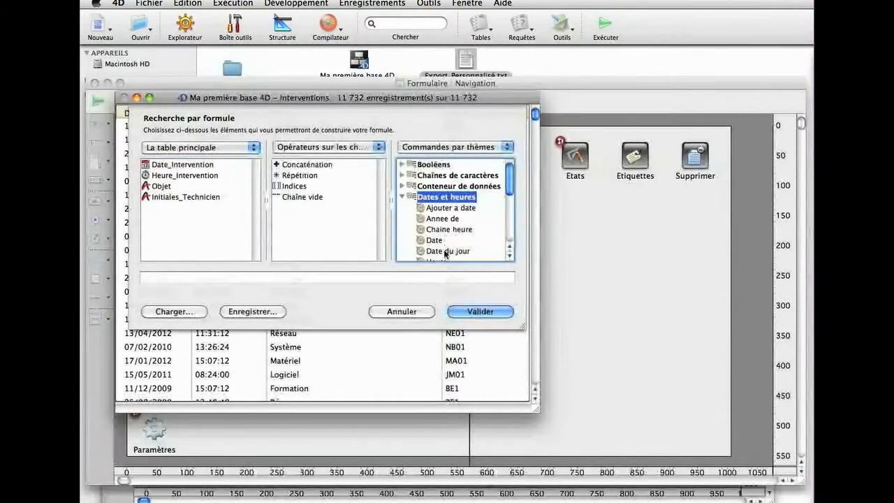
scroll(509, 256, "down", 4)
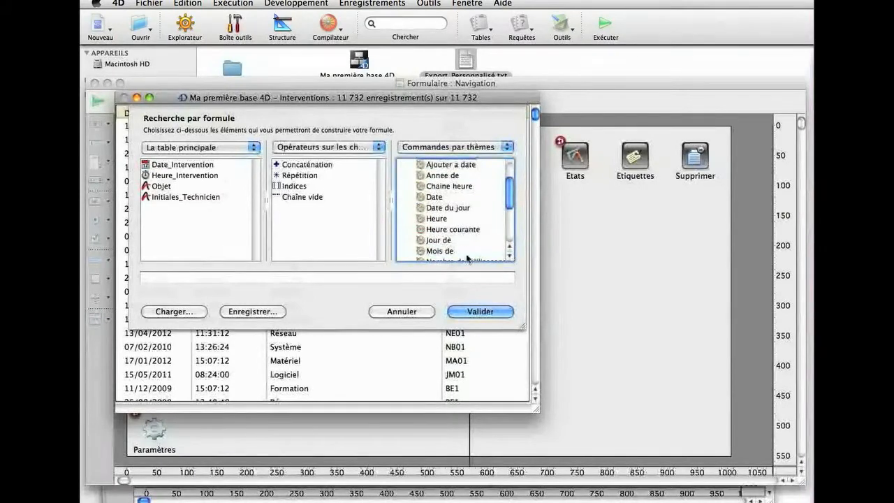
double_click(428, 253)
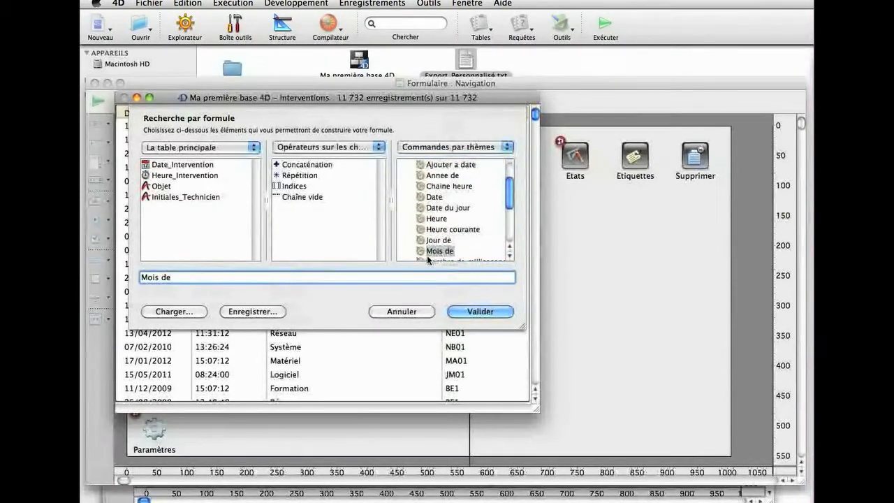
type("(")
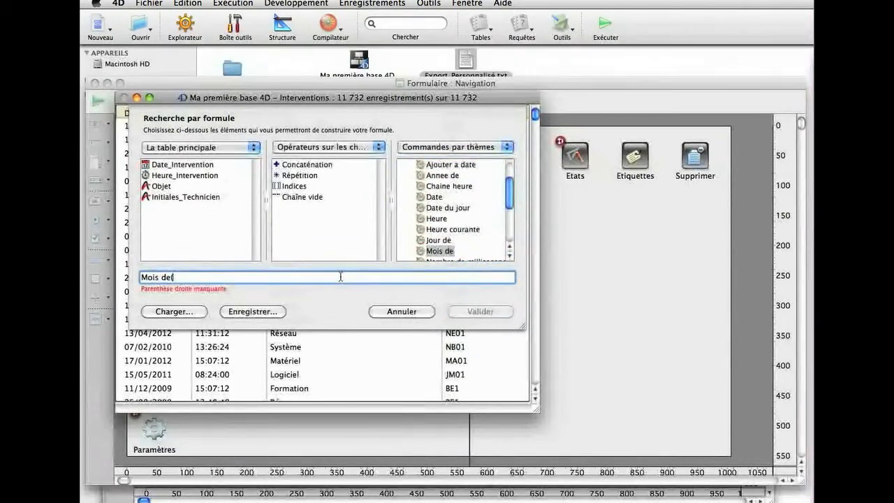
left_click(182, 165)
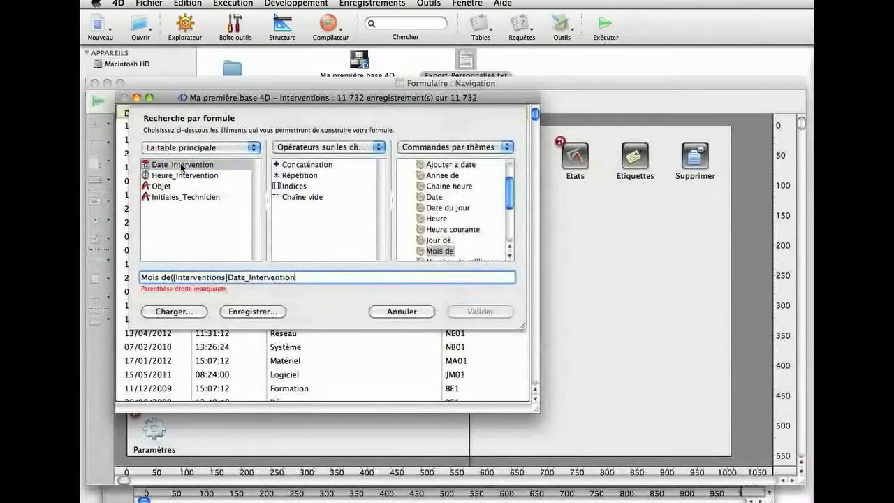
type(")")
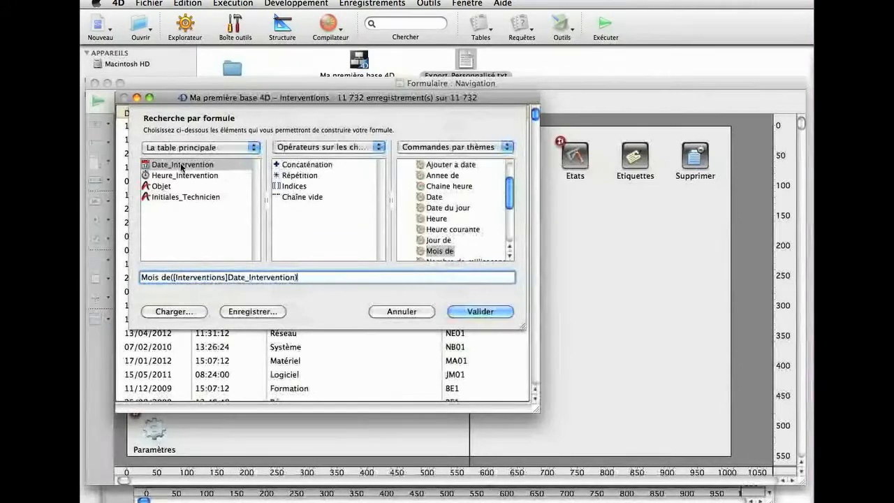
type("=12")
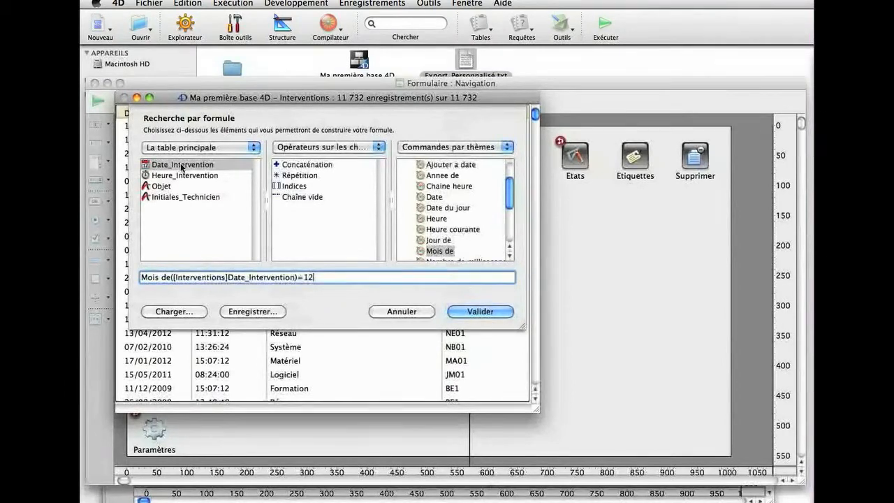
left_click(470, 310)
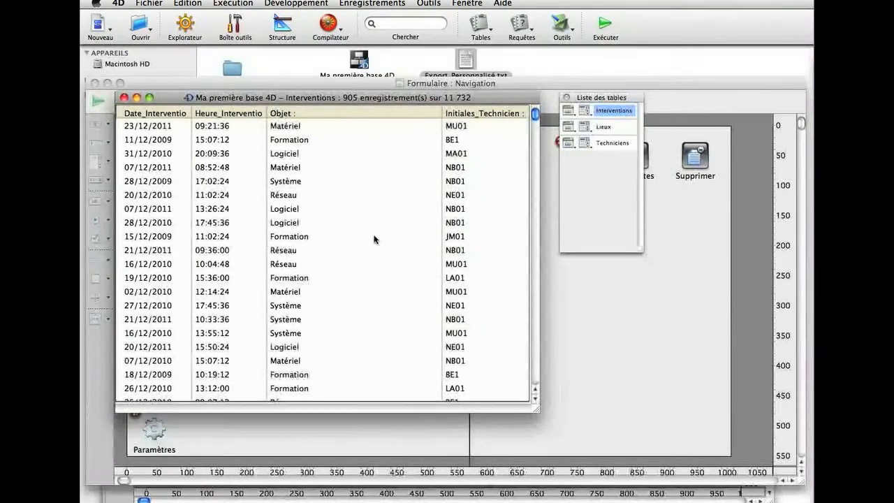
Sort the selected interventions by Date_Intervention in ascending order and look through the sorted list.
key("super+t")
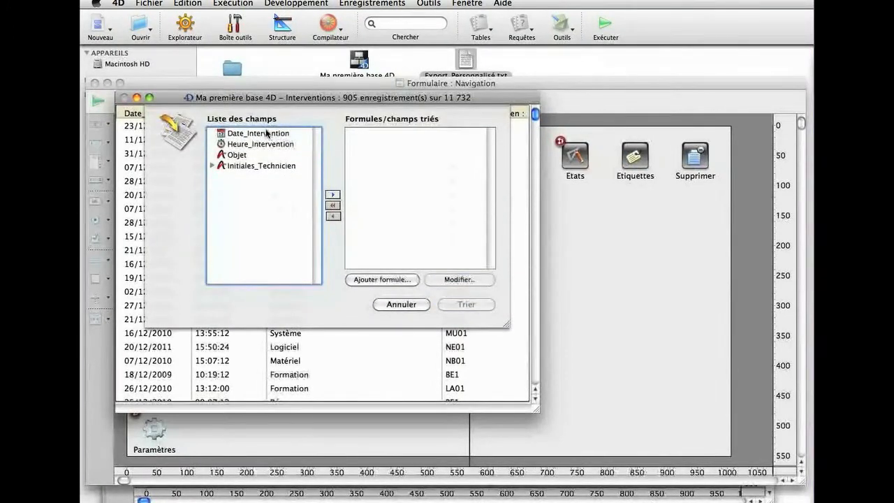
double_click(266, 133)
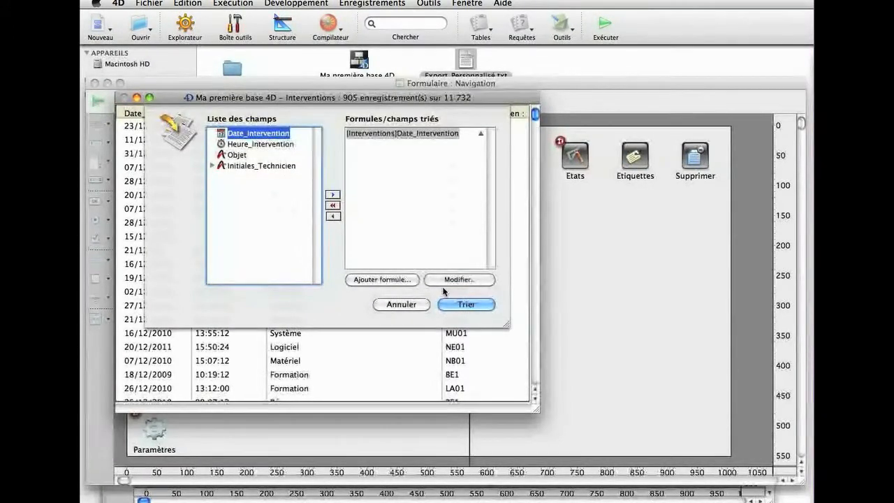
left_click(458, 305)
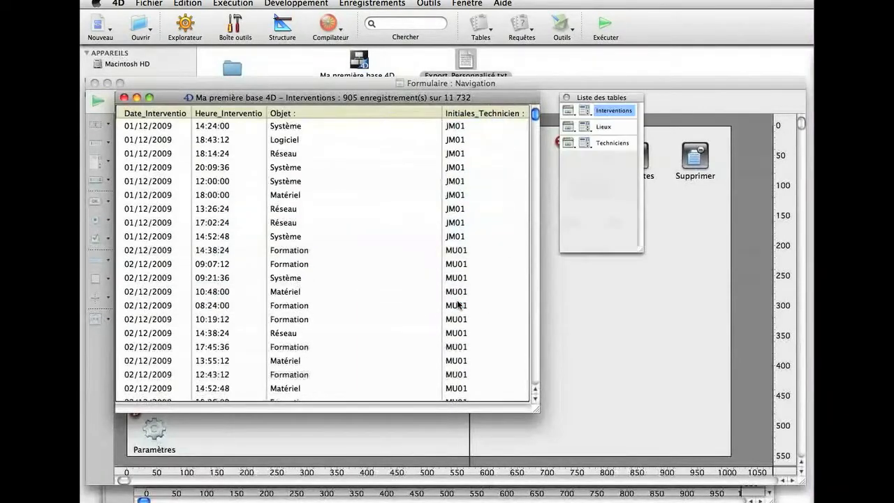
scroll(168, 218, "down", 15)
scroll(167, 218, "down", 15)
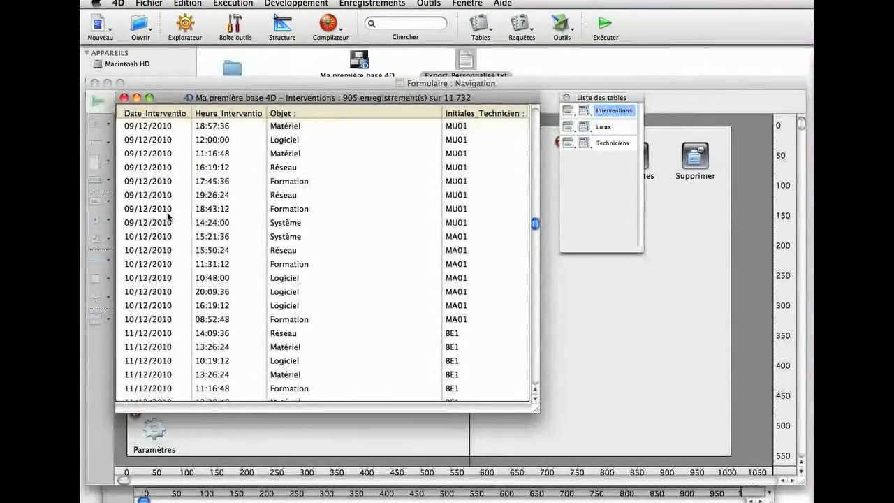
Reopen the sort settings for the selected interventions and remove the Date_Intervention criterion.
left_click(361, 3)
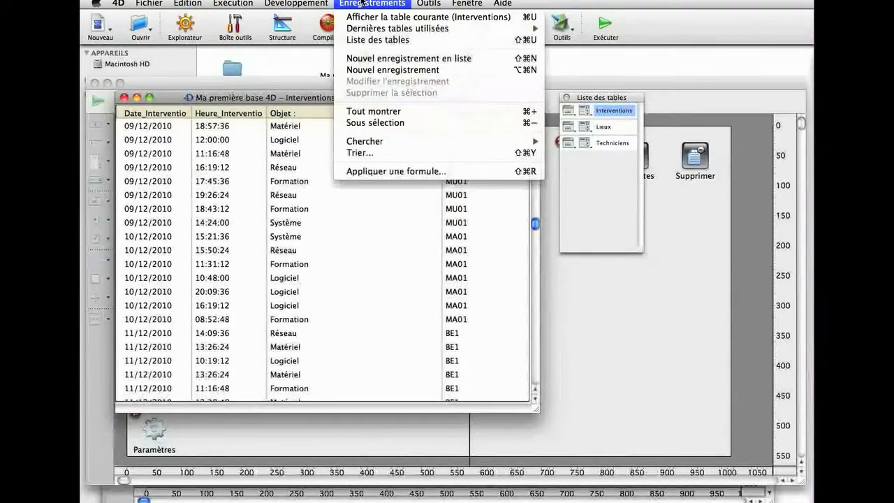
left_click(382, 153)
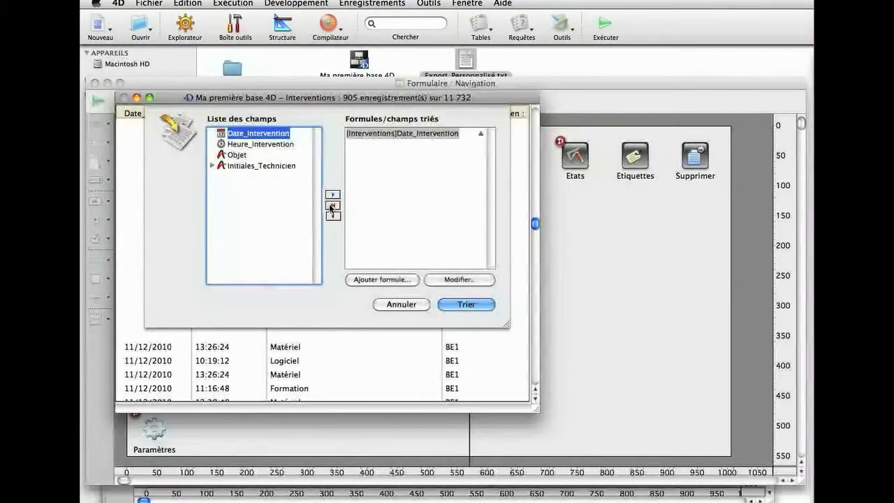
left_click(333, 207)
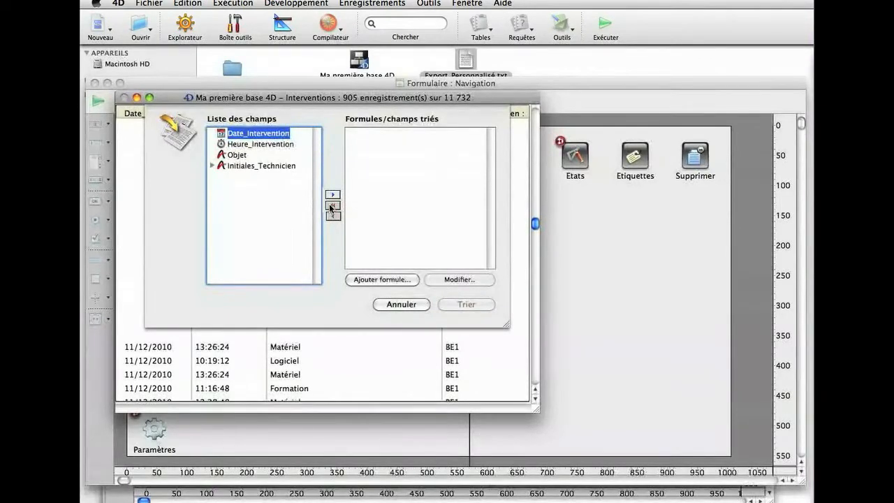
Add the formula Jour de([Interventions]Date_Intervention) as a sort criterion, sort the interventions by it and review the list.
left_click(408, 280)
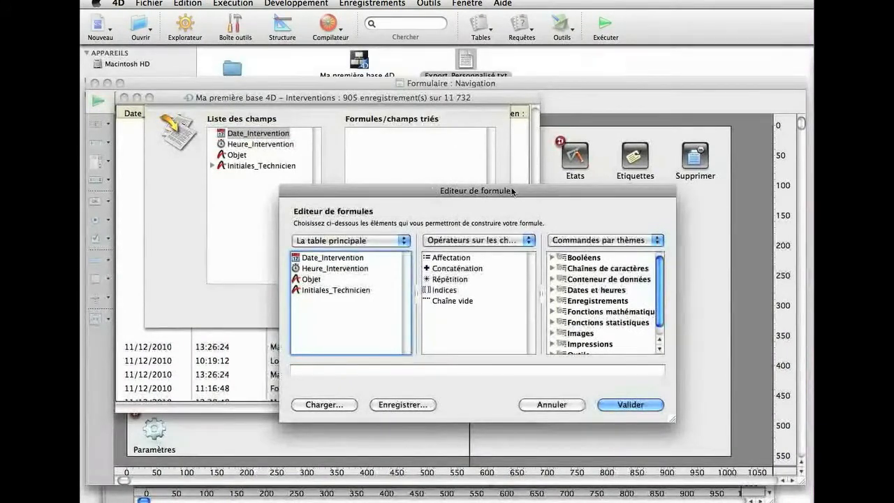
left_click(552, 291)
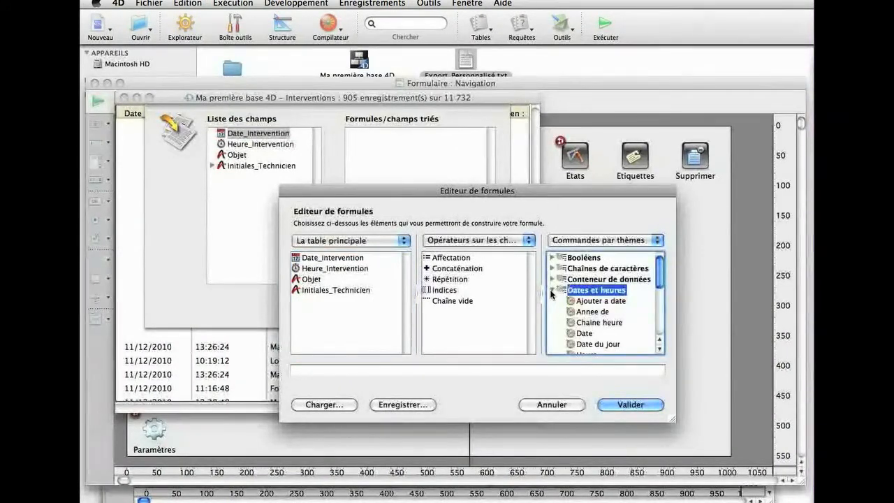
left_click(656, 340)
left_click(589, 269)
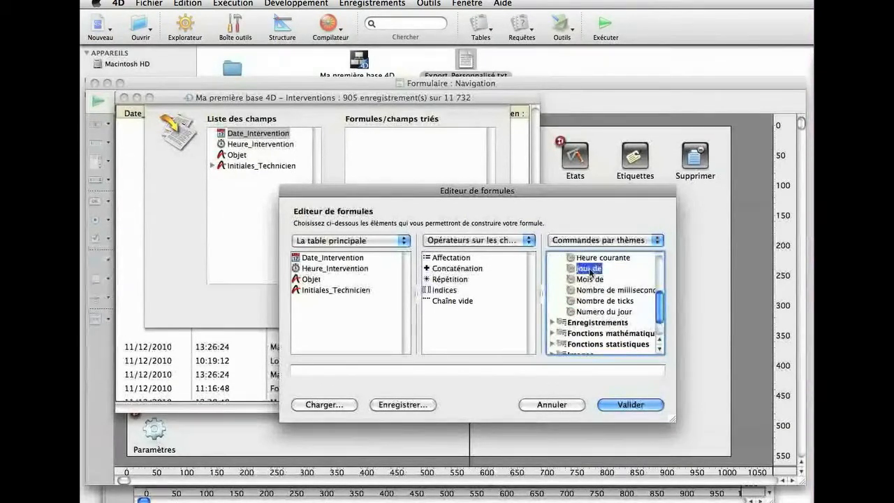
double_click(589, 270)
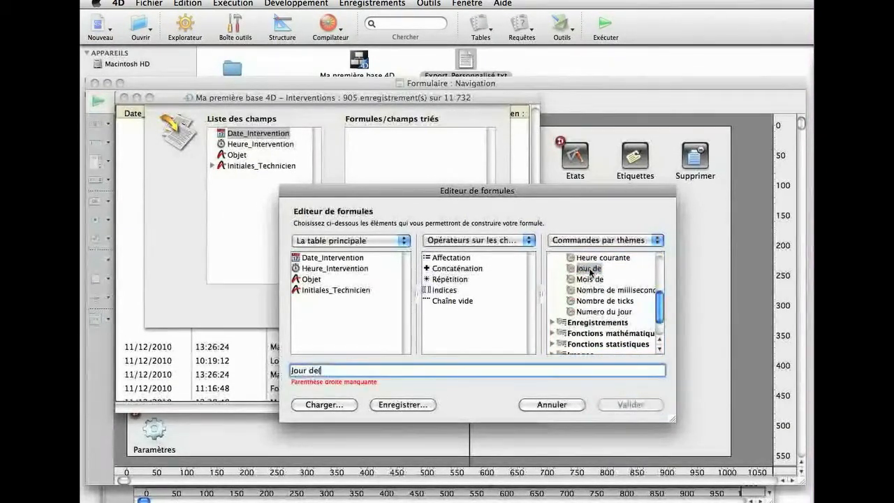
double_click(346, 258)
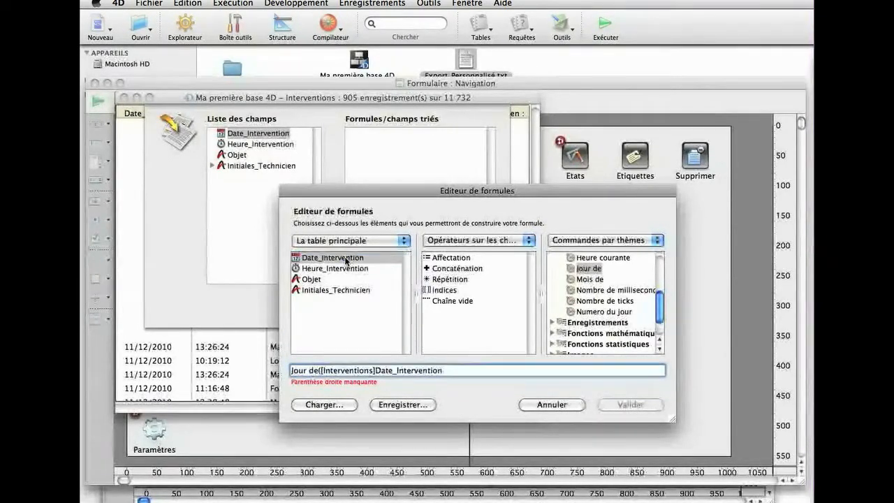
type(")")
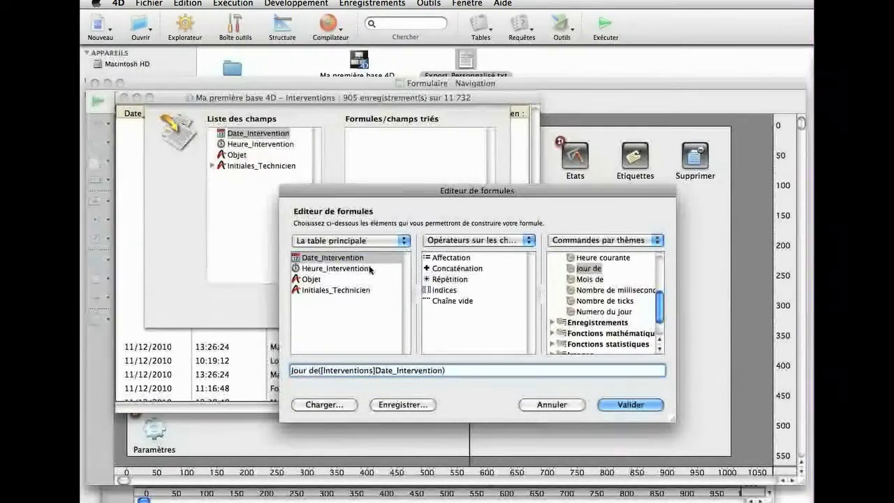
left_click(631, 405)
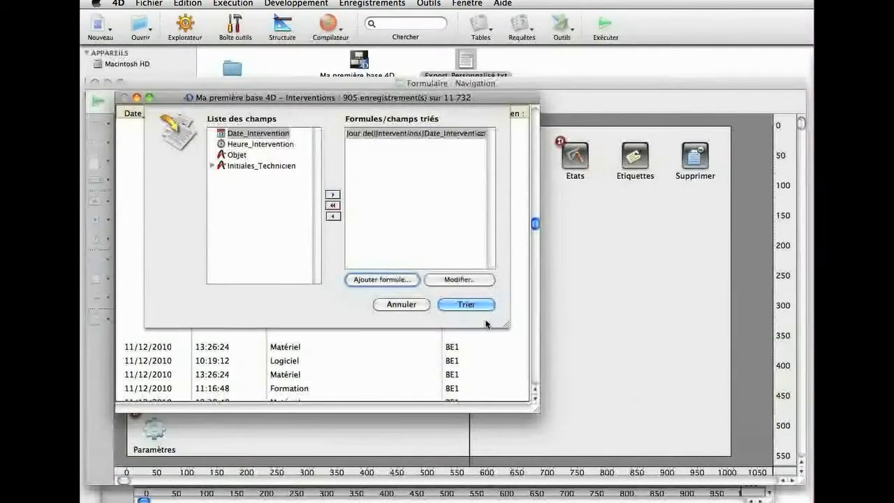
left_click(463, 304)
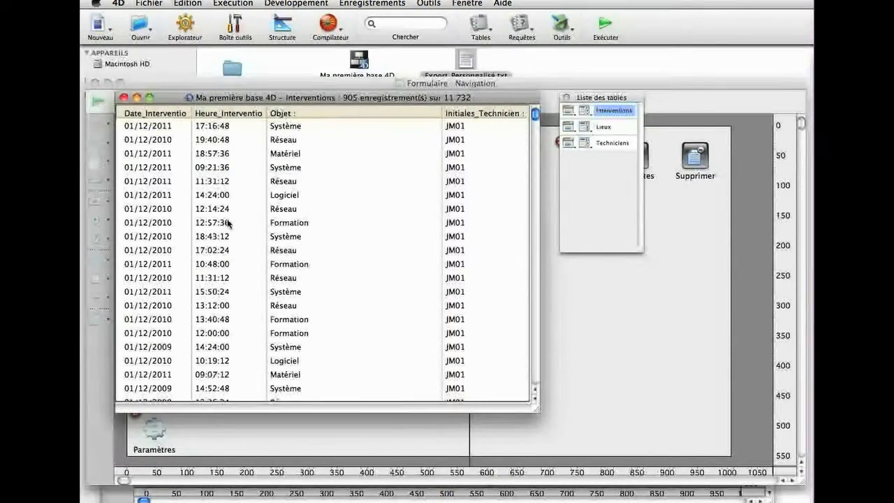
scroll(175, 216, "down", 15)
scroll(174, 216, "up", 15)
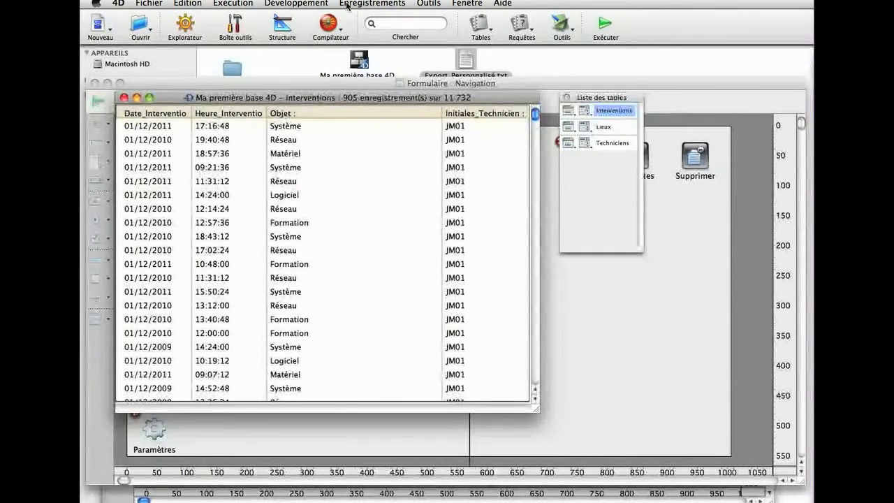
Add Date_Intervention and Heure_Intervention as ascending criteria after the Jour de formula, re-sort the interventions and review the list.
left_click(373, 4)
left_click(380, 152)
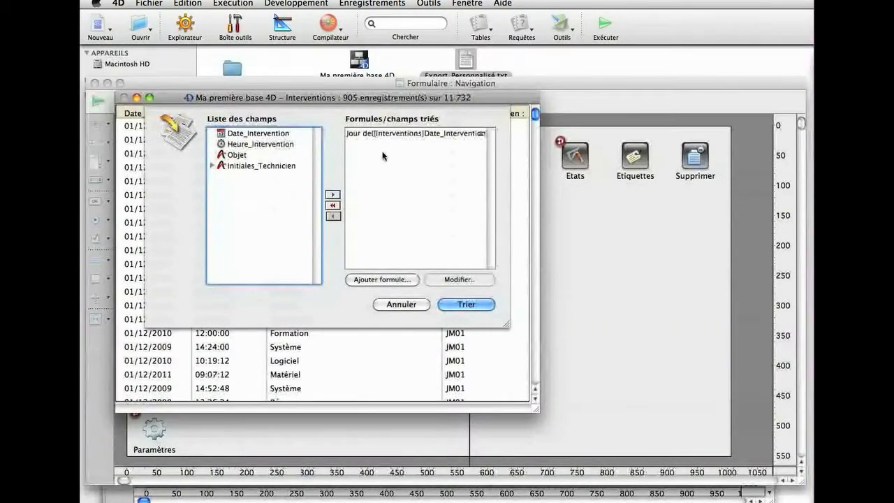
left_click(258, 134)
double_click(260, 134)
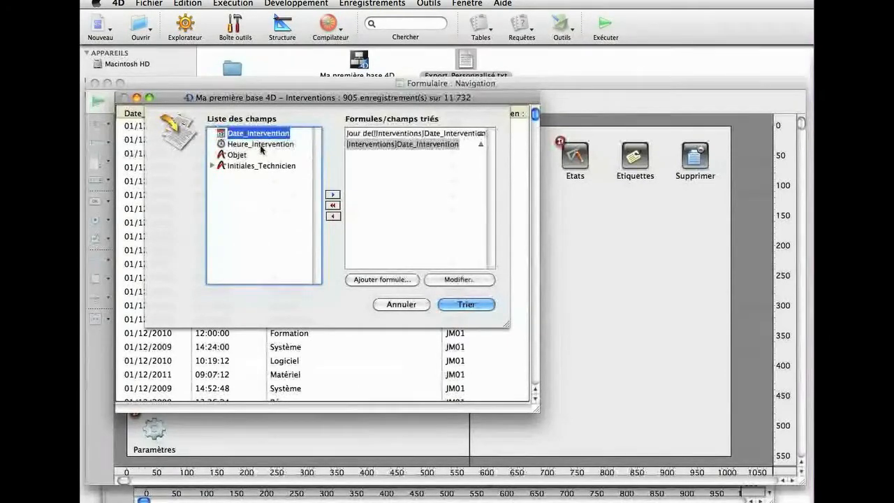
double_click(260, 145)
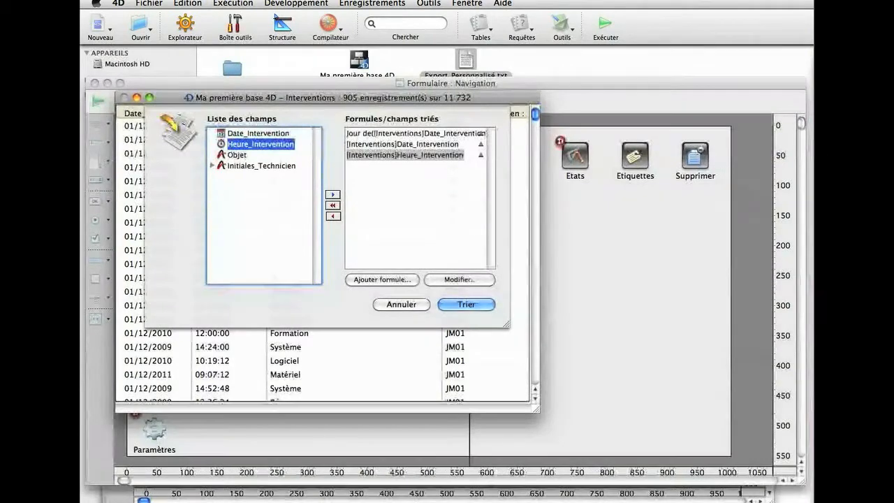
left_click(469, 303)
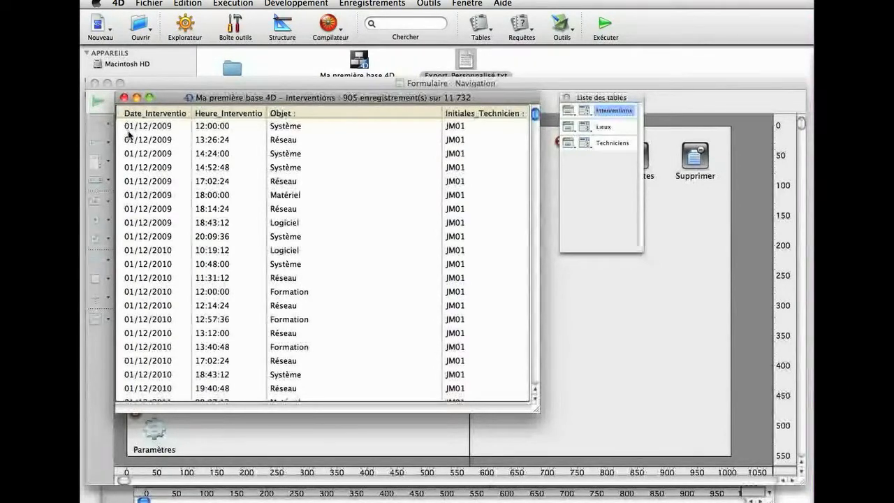
scroll(163, 144, "down", 10)
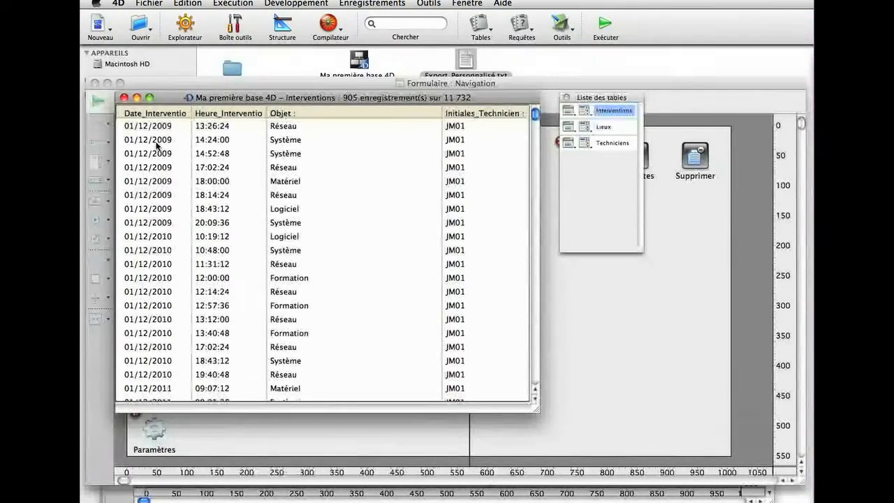
scroll(158, 144, "down", 3)
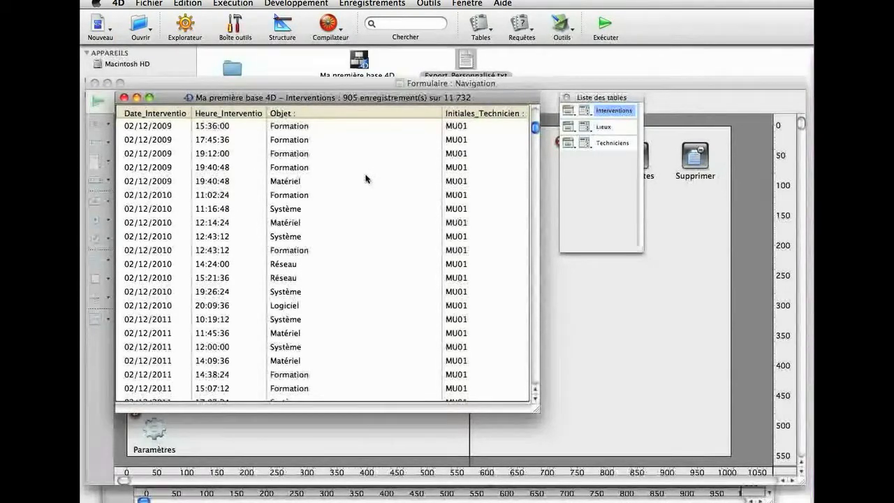
Add a field named Durée to the Interventions table in the database structure and set its type to time.
scroll(328, 210, "up", 5)
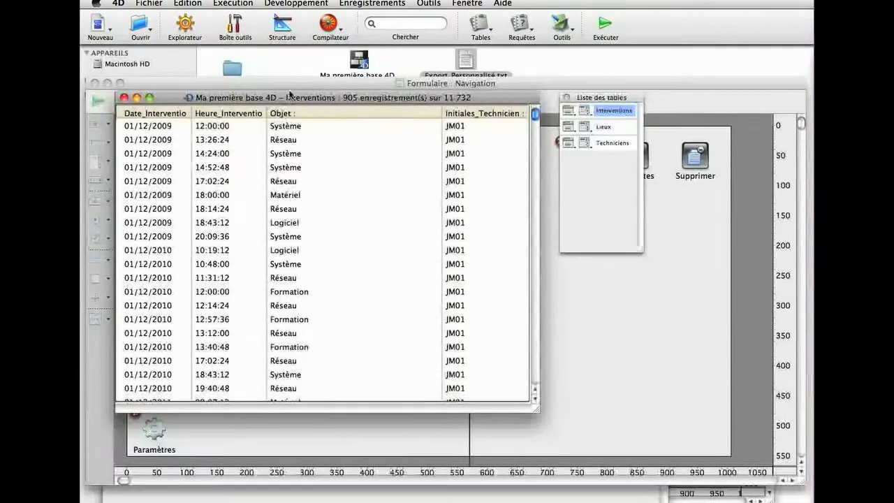
left_click(282, 29)
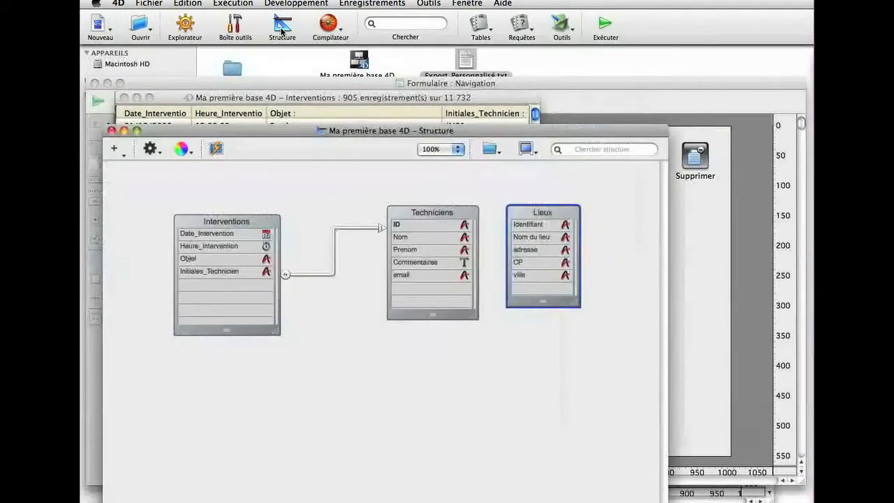
left_click(222, 283)
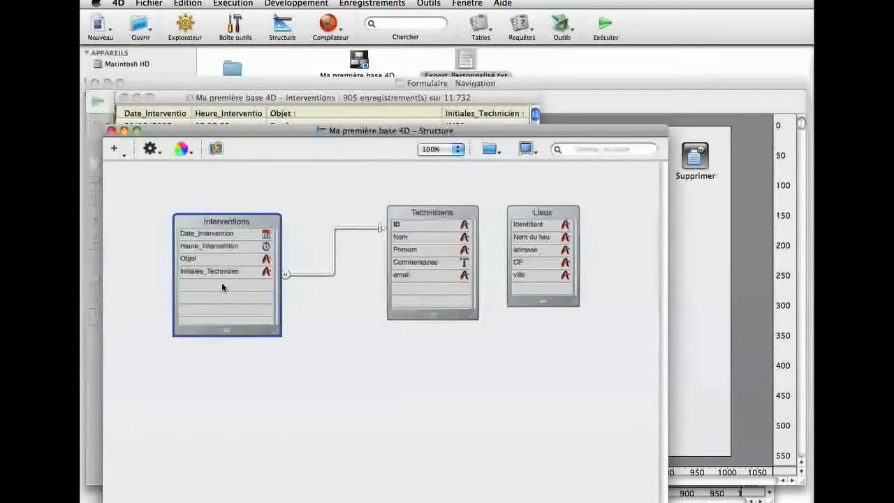
double_click(221, 282)
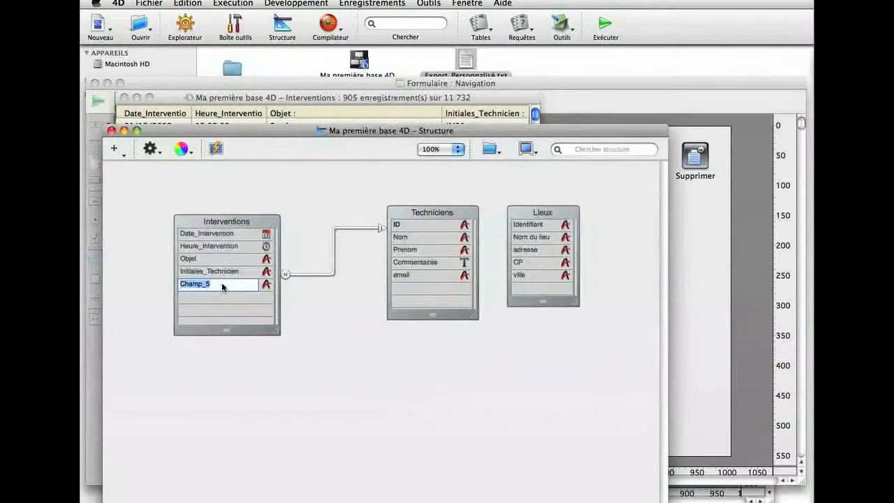
type("Durée")
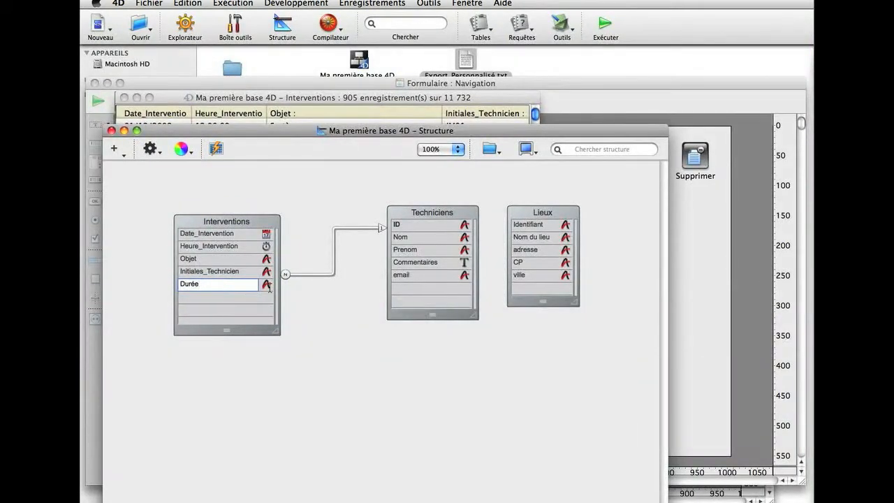
left_click(265, 284)
left_click(278, 325)
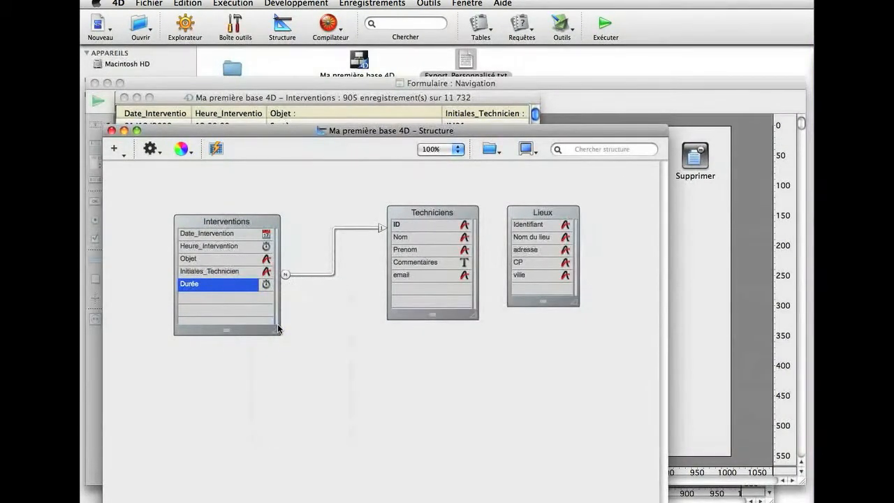
Open the Sortie form of the Interventions table and narrow the Initiales_Technicien header and field together.
left_click(185, 28)
left_click(388, 250)
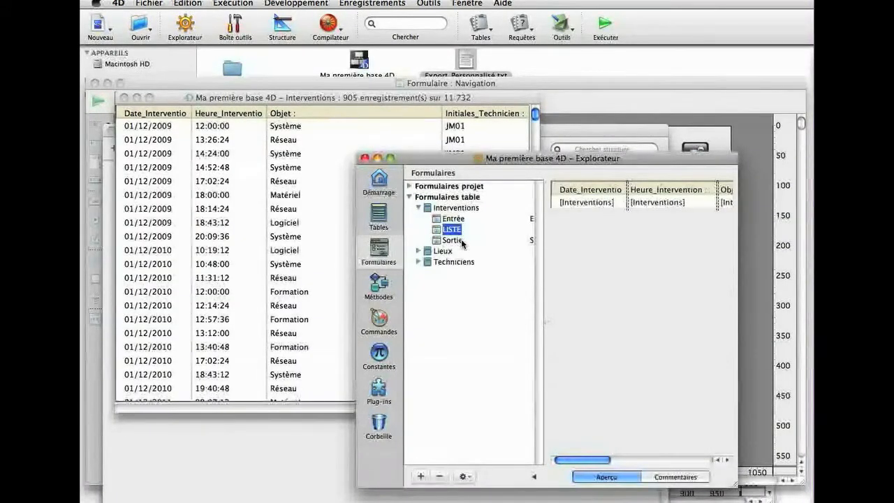
double_click(461, 241)
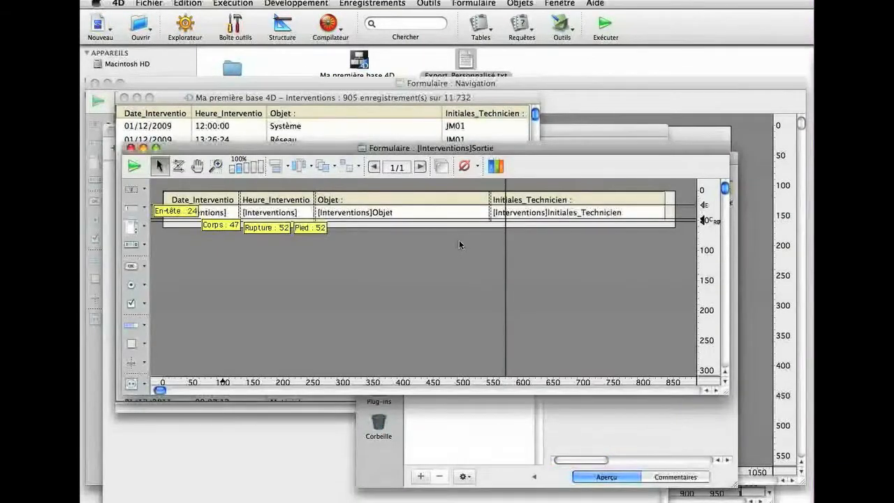
left_click(567, 201)
left_click(577, 214, "shift")
left_click_drag(577, 214, 577, 212)
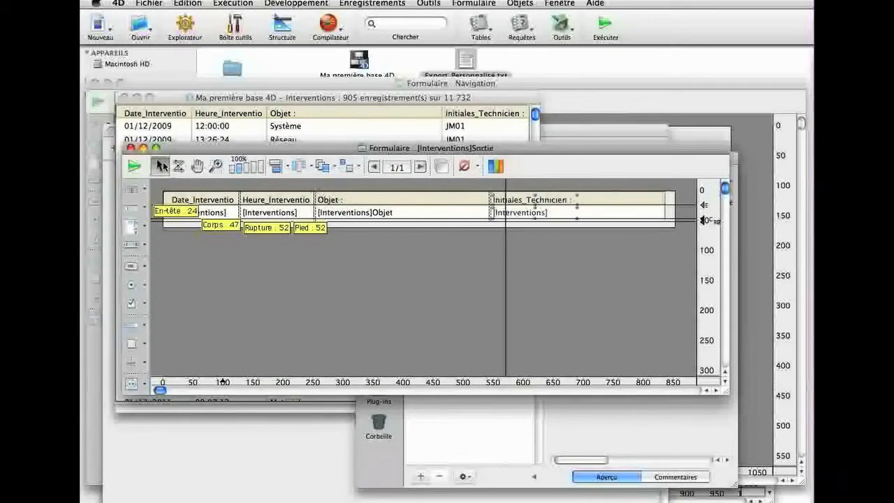
key("l")
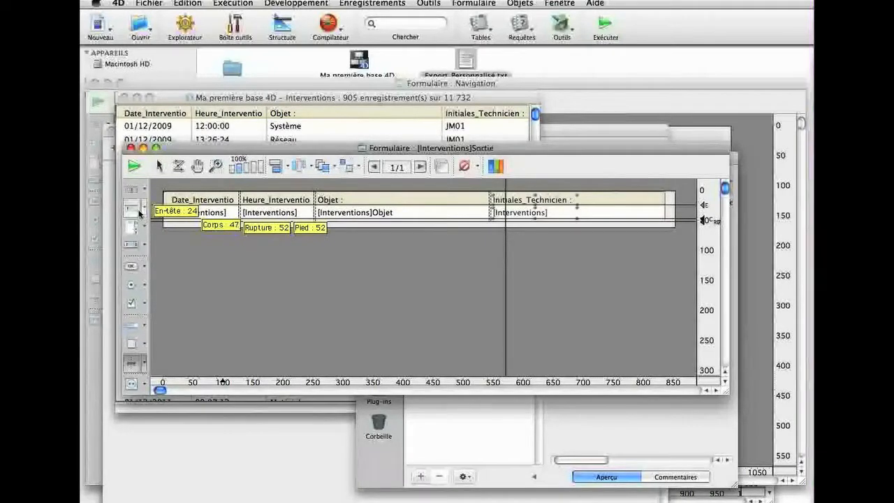
left_click(159, 165)
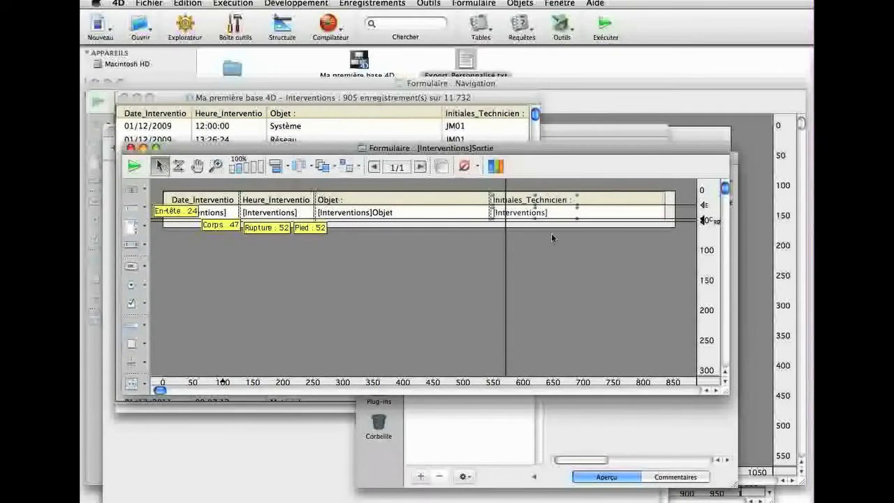
Duplicate the Initiales_Technicien header and field, place the copies beside the originals in the freed space, and retitle the copied header Durée.
key("super+d")
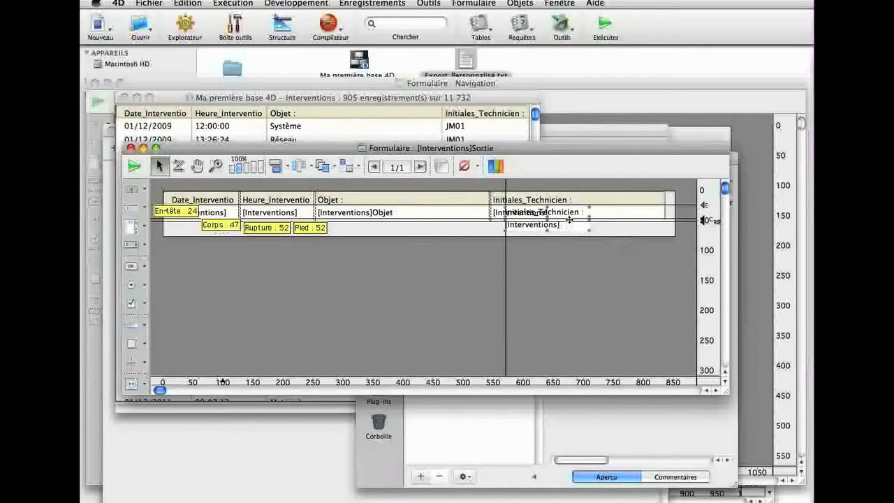
left_click_drag(610, 211, 634, 200)
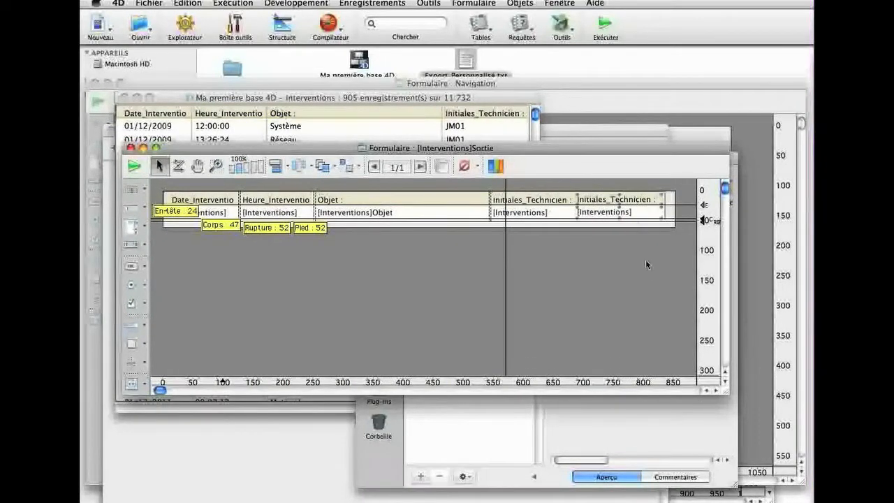
double_click(623, 198)
type("Durée")
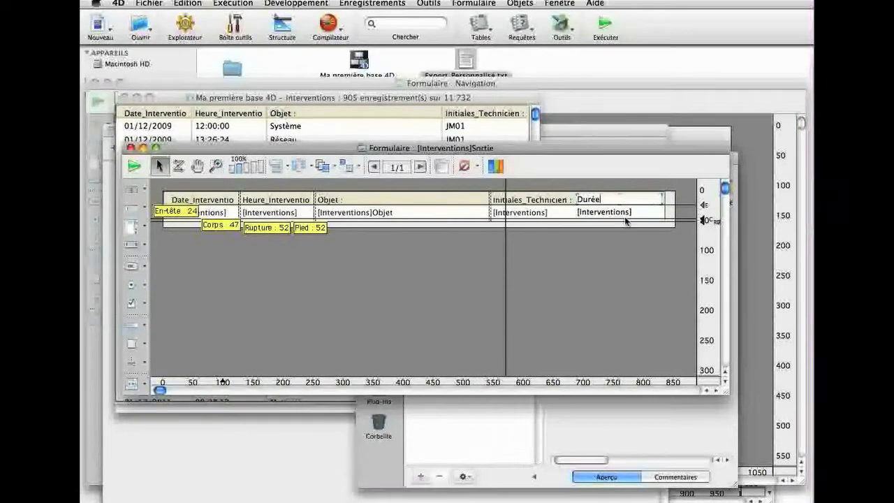
key("Return")
Link the duplicated field to Durée, close the Sortie form and enlarge the interventions list window to fit the new column.
right_click(579, 213)
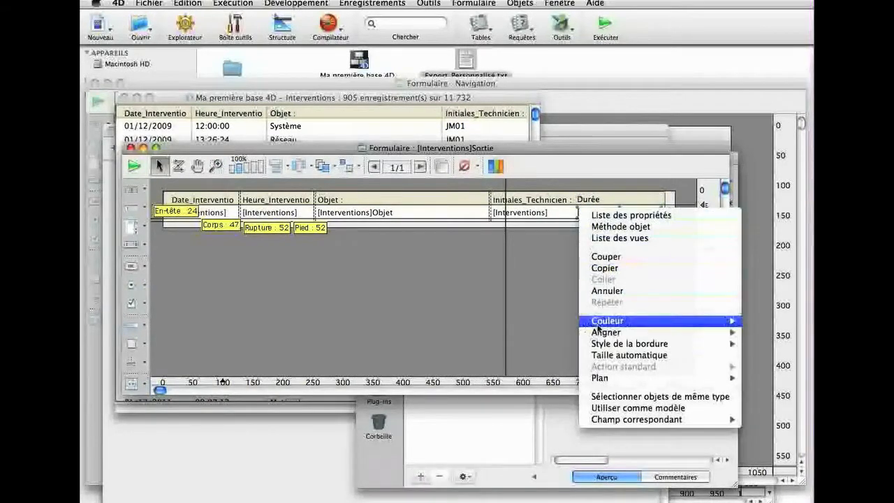
mouse_move(603, 420)
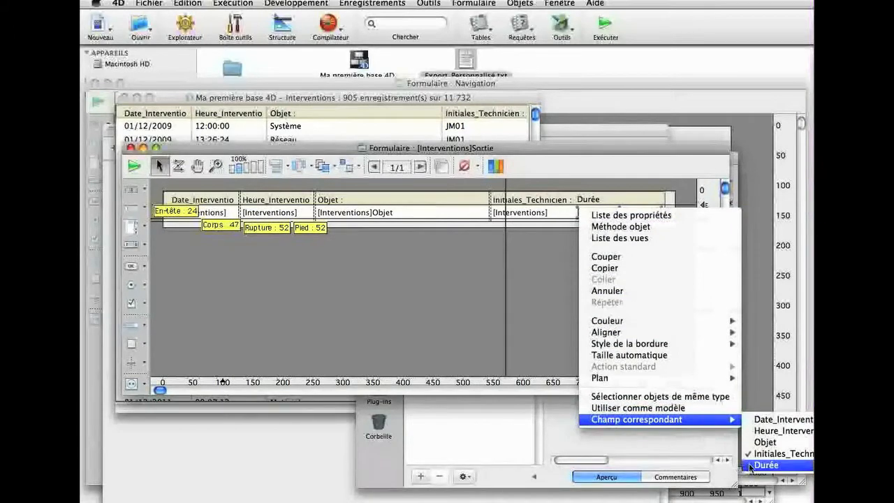
left_click(766, 465)
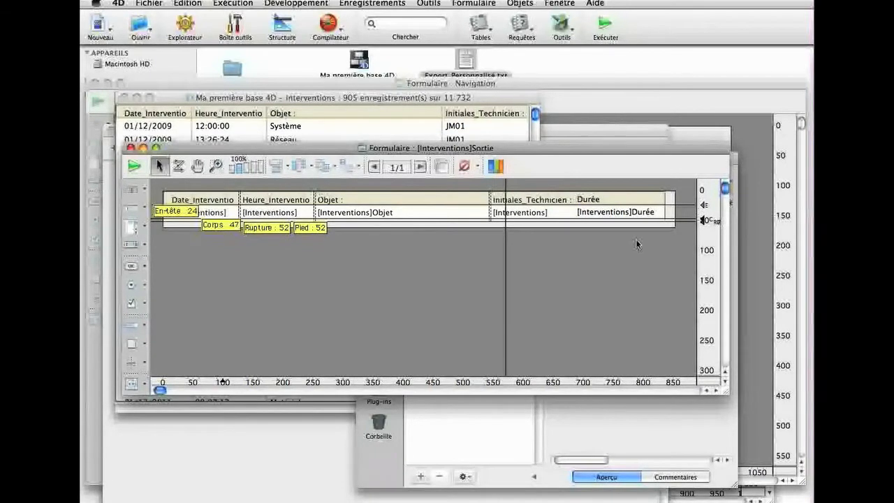
key("super+w")
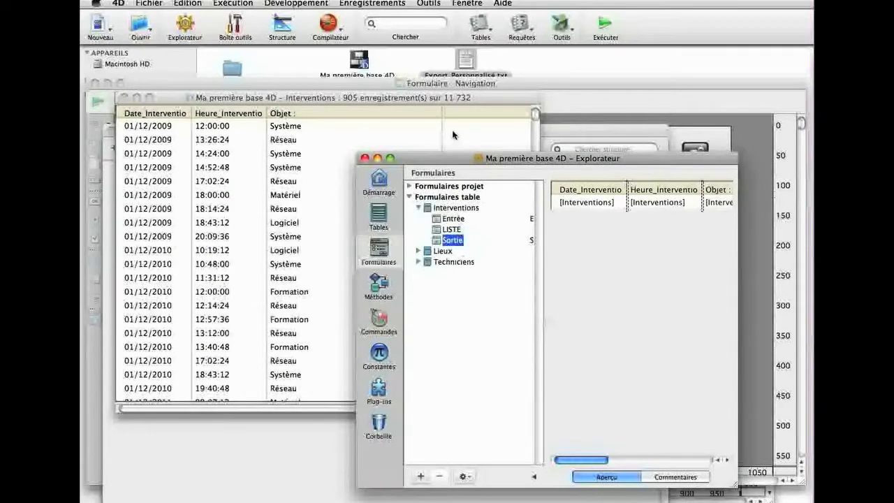
left_click_drag(538, 410, 603, 453)
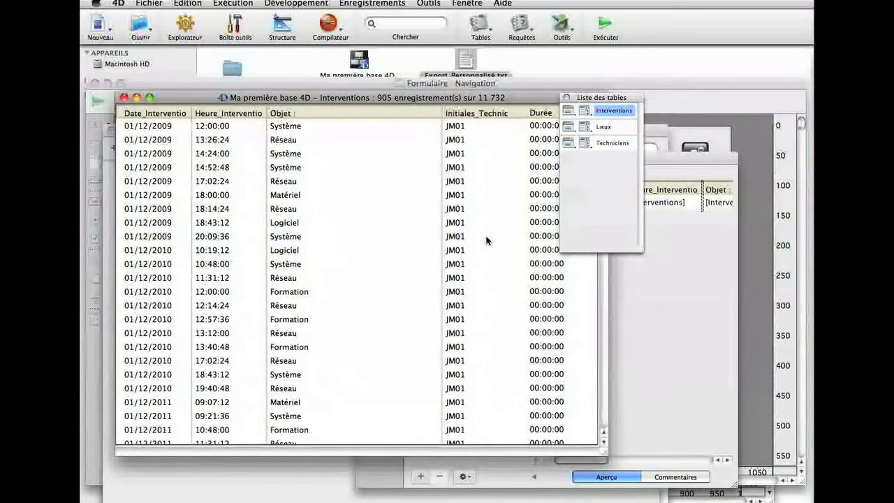
Search the Interventions table for records whose Objet is equal to "formation".
left_click(372, 4)
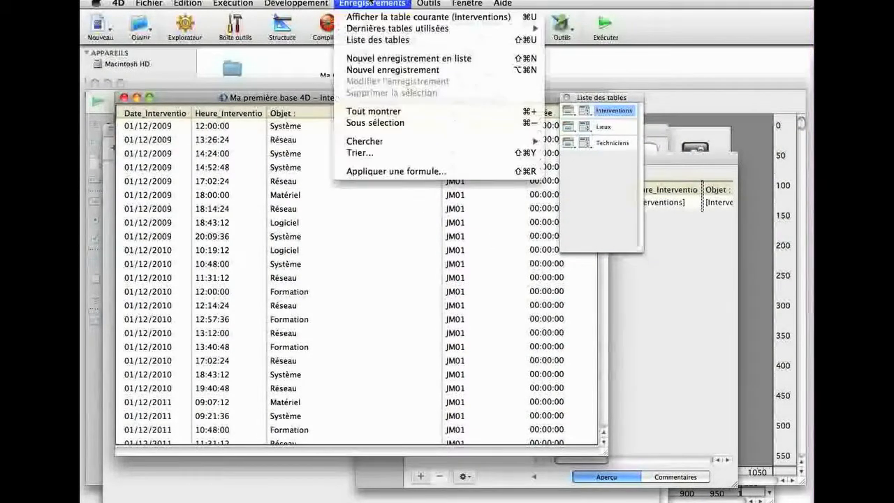
mouse_move(414, 147)
left_click(573, 140)
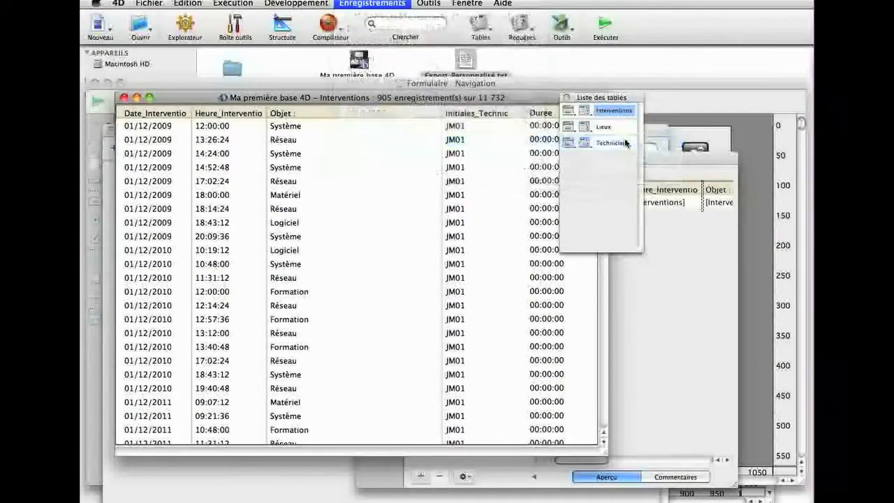
left_click(246, 266)
left_click(434, 230)
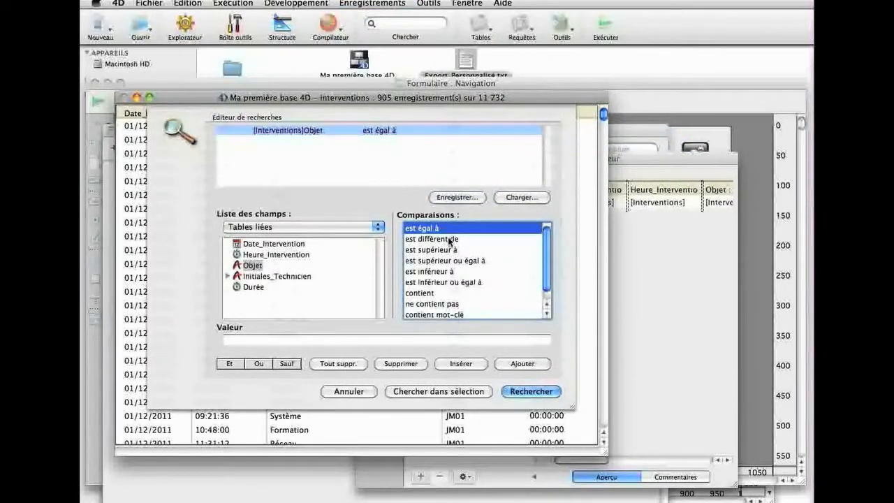
type("formation")
key("Return")
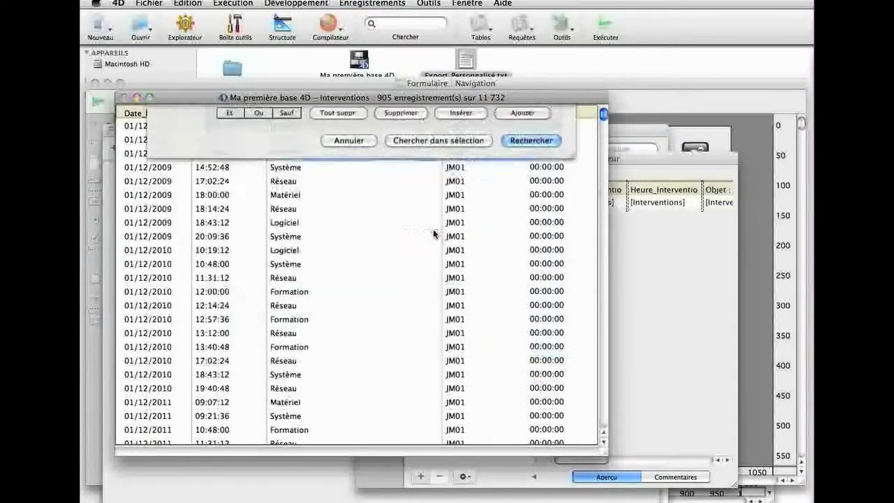
Apply the formula [Interventions]Durée:=?00:07:00? to the selected Formation interventions.
left_click(396, 2)
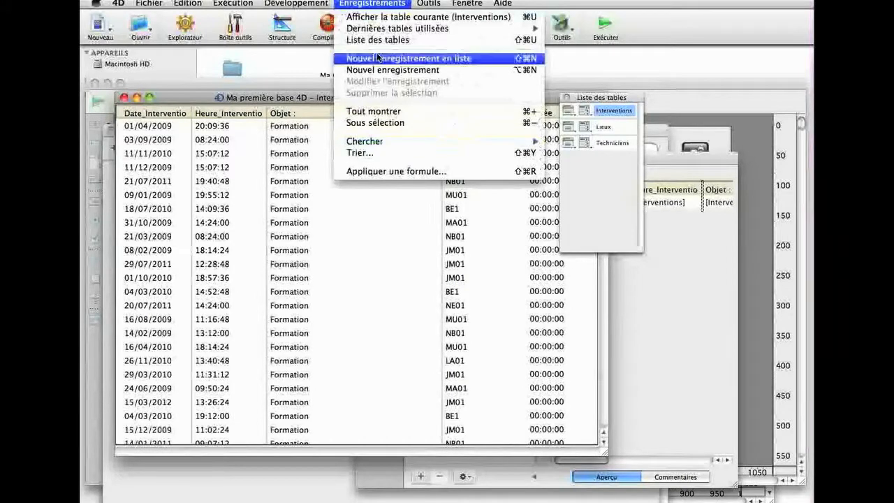
left_click(397, 172)
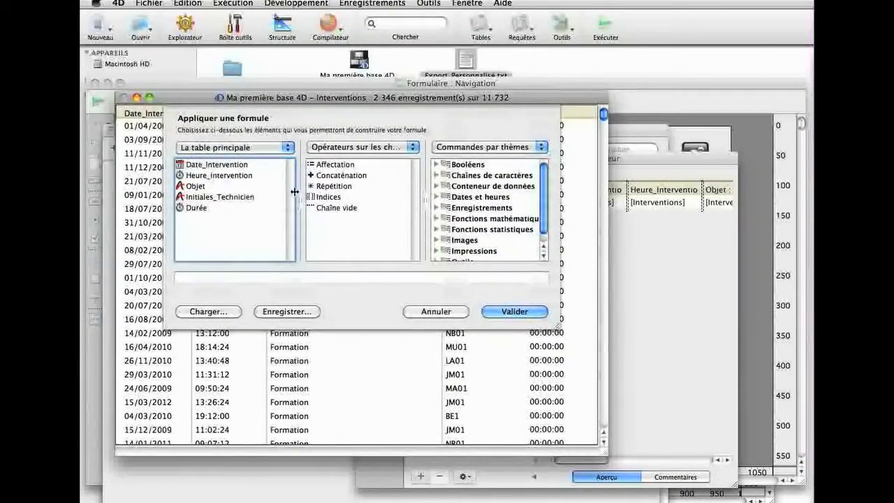
double_click(198, 209)
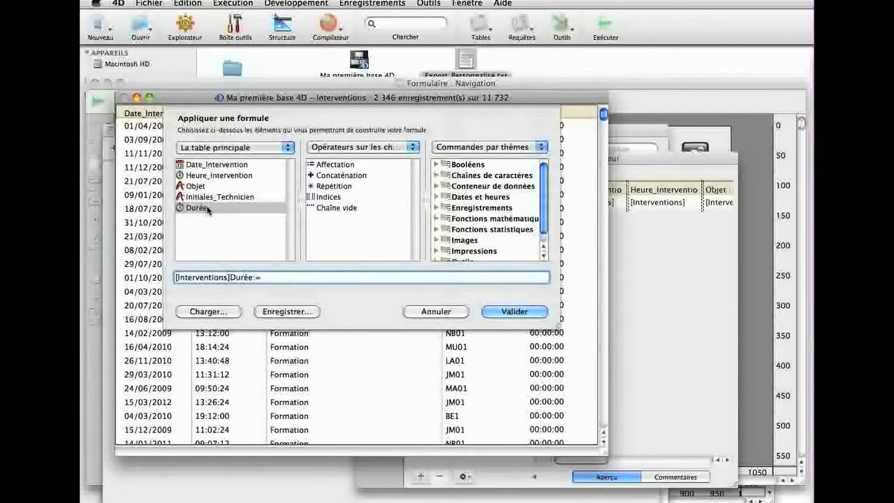
type("?00:")
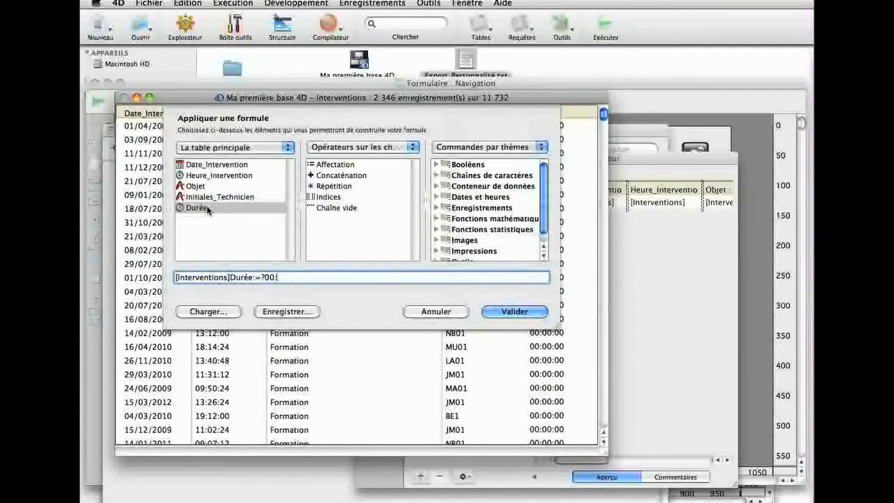
type("07:00?")
left_click(501, 312)
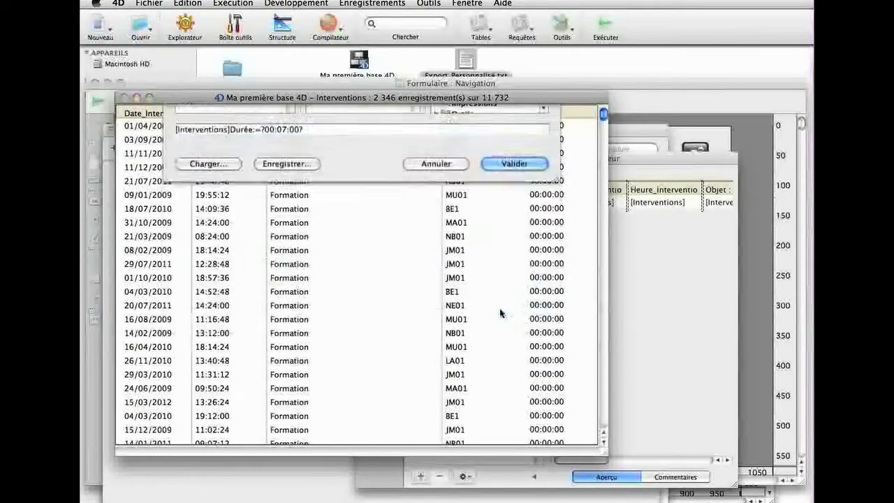